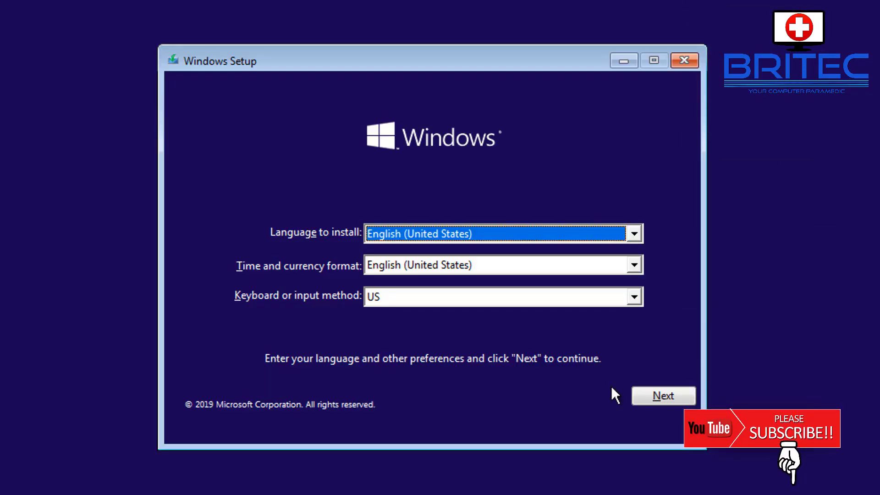
- Keep the English (United States) language settings and start the Windows 10 installation
click(667, 392)
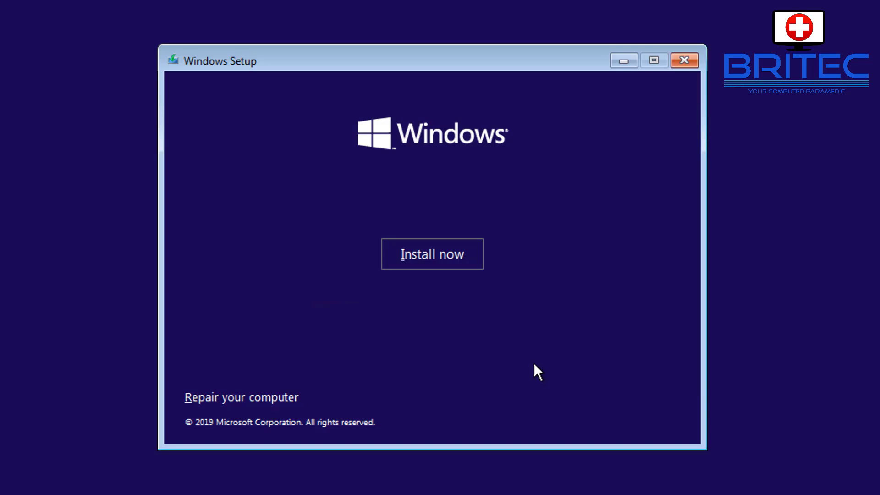
click(438, 248)
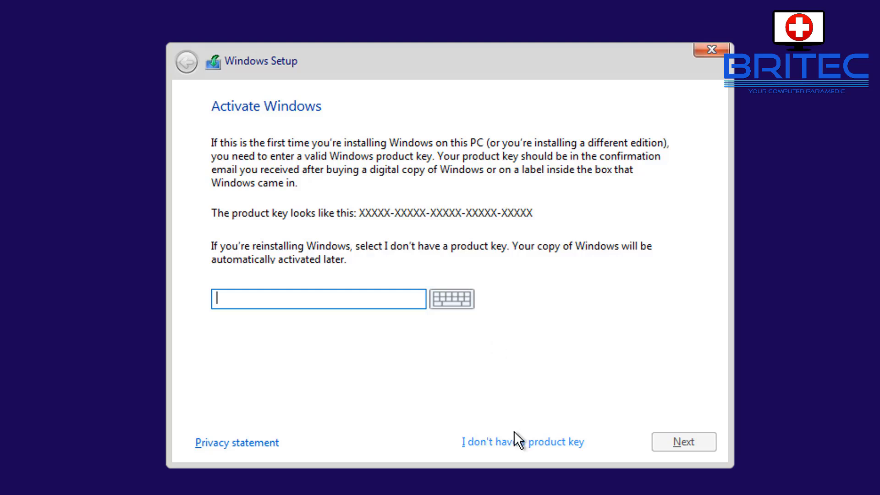
- Skip the product key, choose Windows 10 Home, accept the license terms and pick Custom install
click(511, 443)
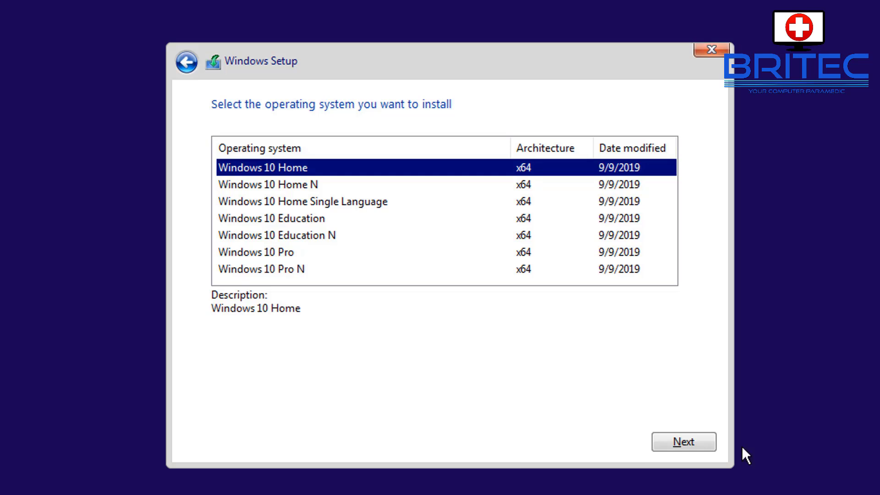
click(706, 443)
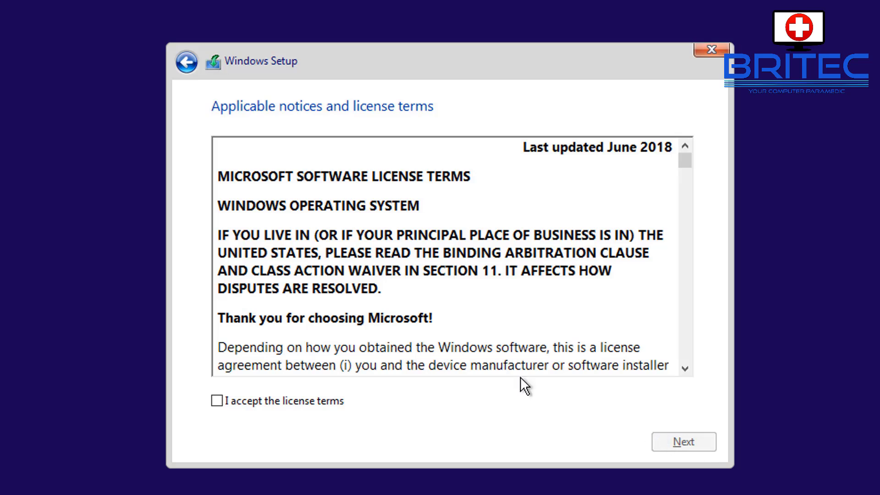
click(312, 399)
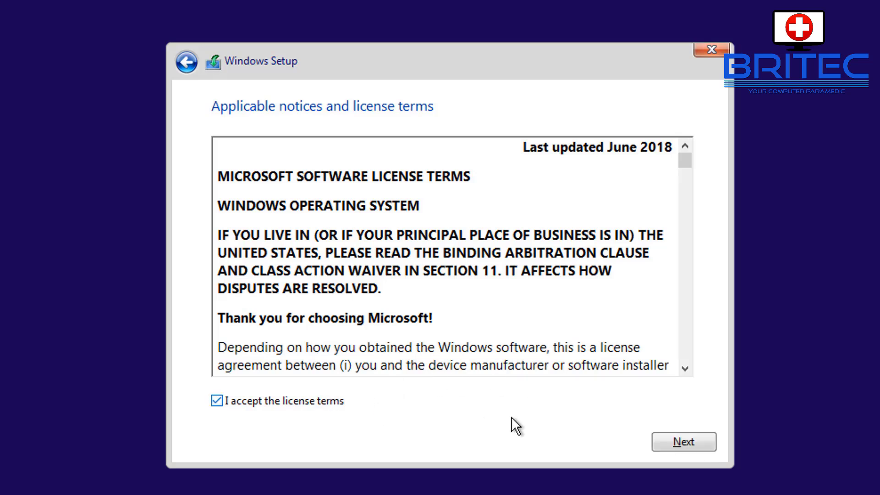
click(687, 446)
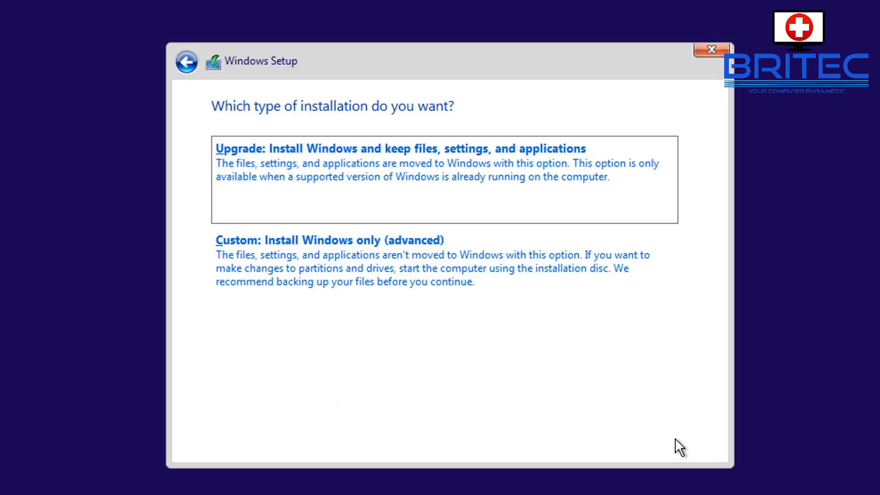
click(469, 265)
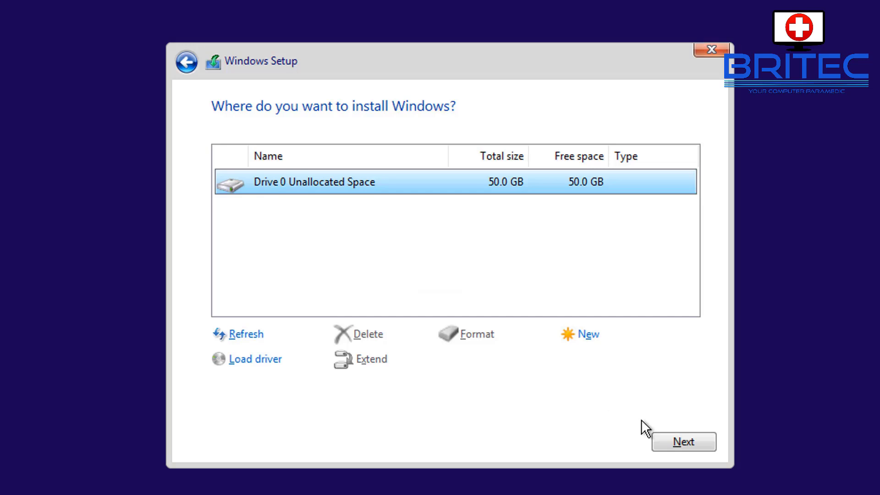
- Install Windows onto the 50.0 GB Drive 0 Unallocated Space
click(683, 442)
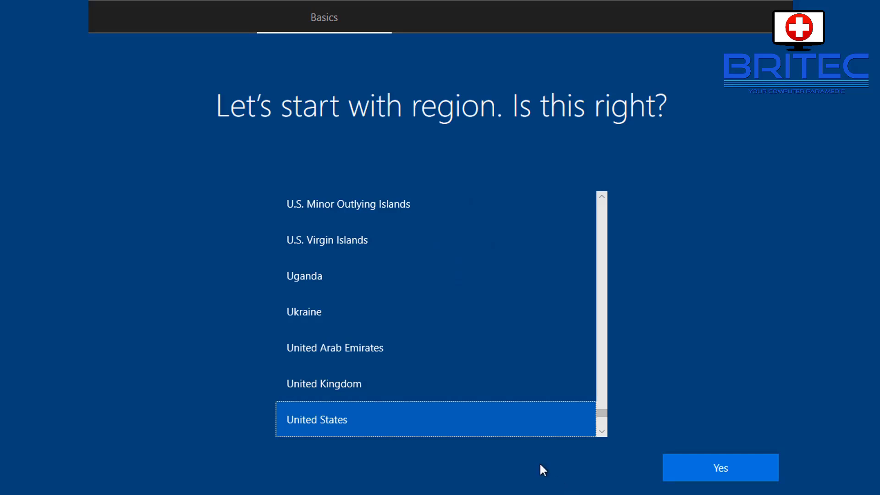
- Set the region and keyboard layout to United Kingdom, adding no second layout
click(523, 382)
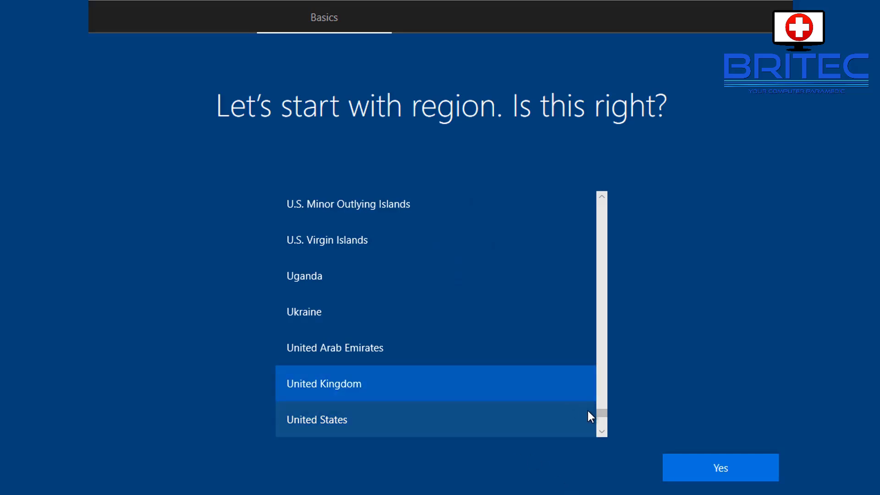
click(716, 468)
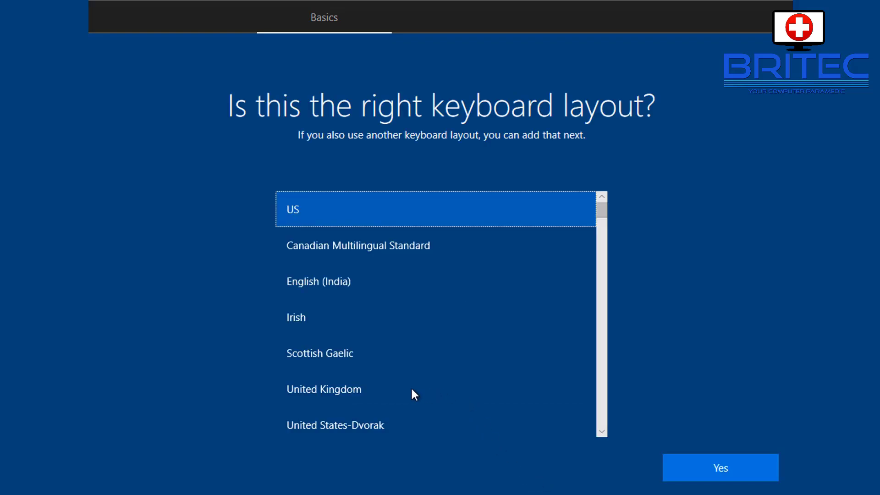
click(338, 395)
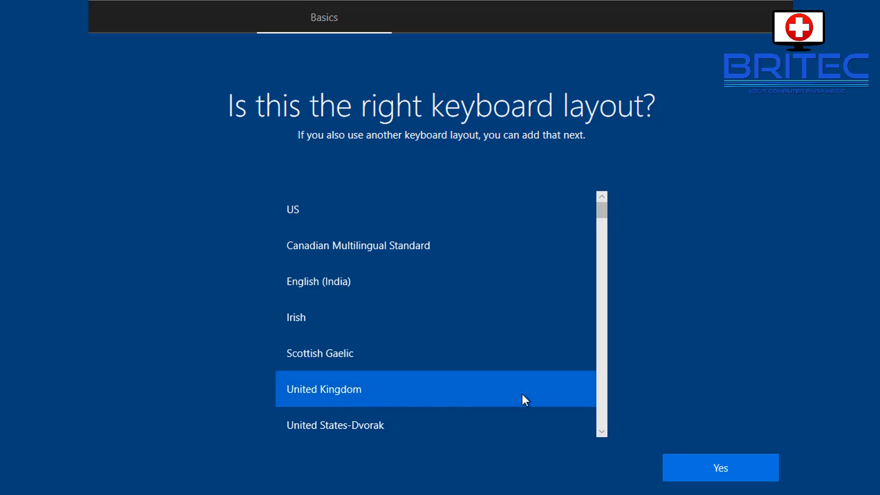
click(699, 463)
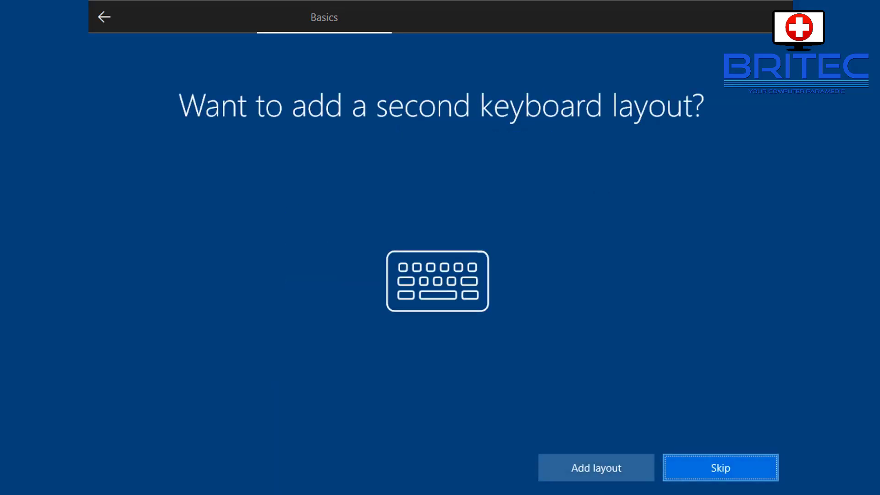
click(701, 470)
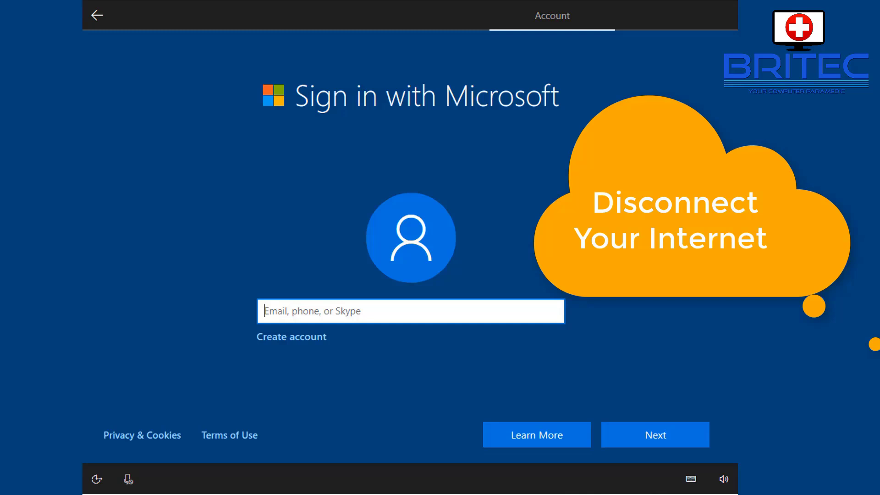
- Bring up Device Manager (devmgmt.msc) with the Network adapters list expanded
click(105, 441)
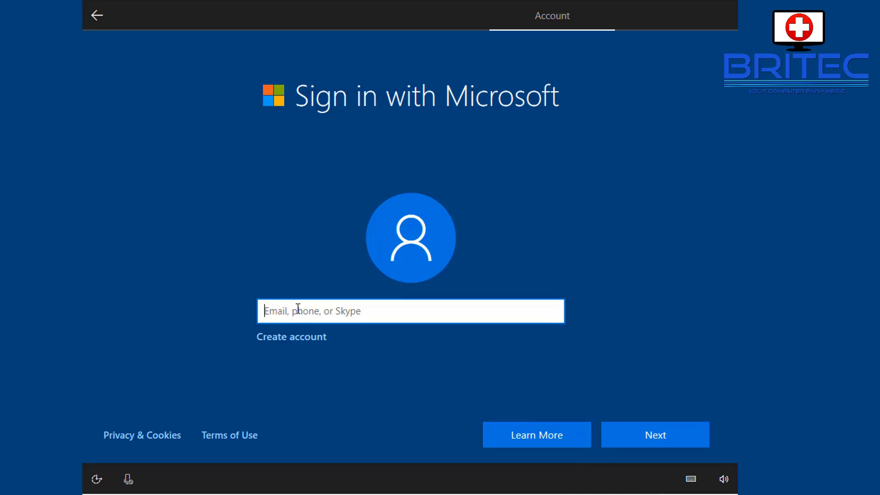
click(724, 479)
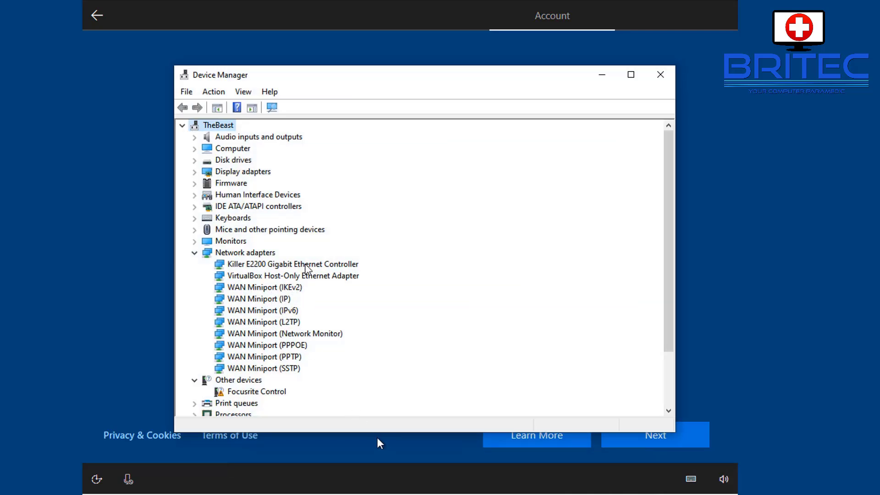
- Disable the Killer E2200 Gigabit Ethernet Controller and minimize Device Manager
right_click(306, 268)
click(347, 287)
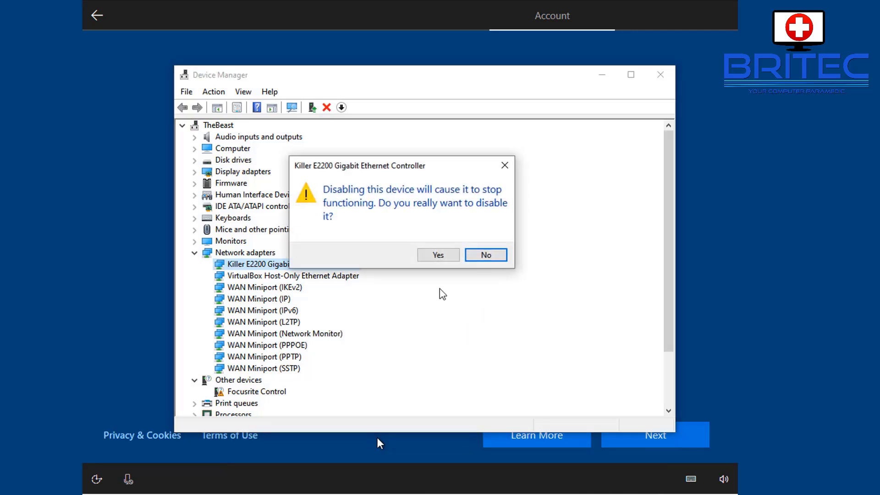
click(438, 255)
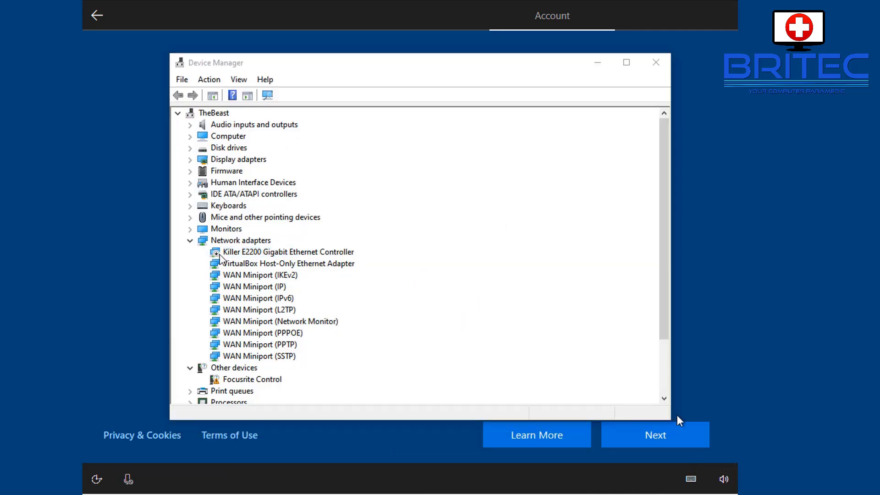
click(596, 64)
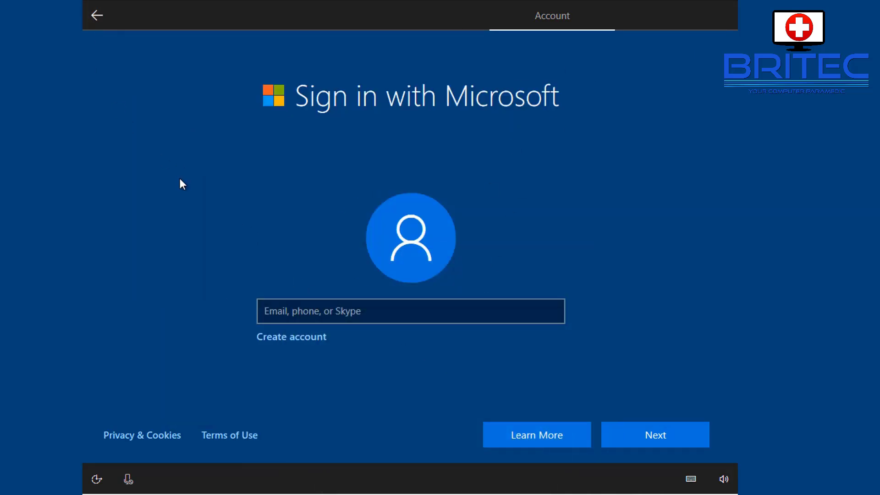
- Choose to create an account and skip the failed Microsoft account sign-in
click(301, 341)
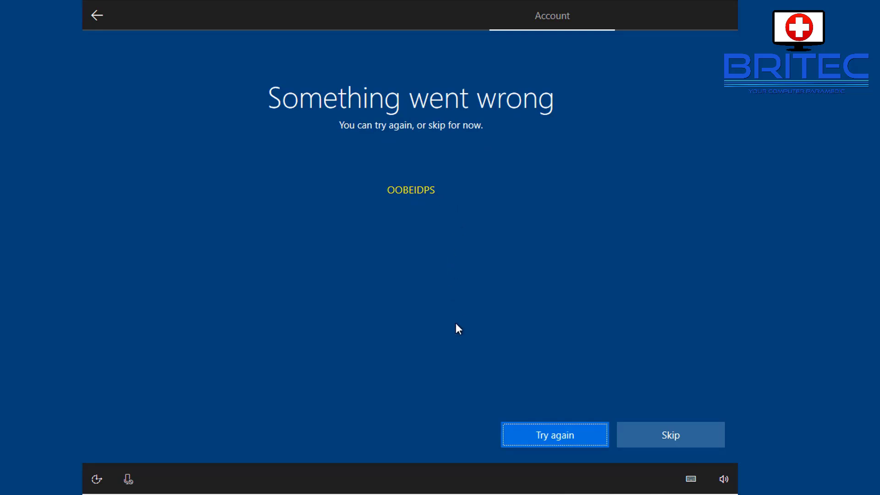
click(691, 439)
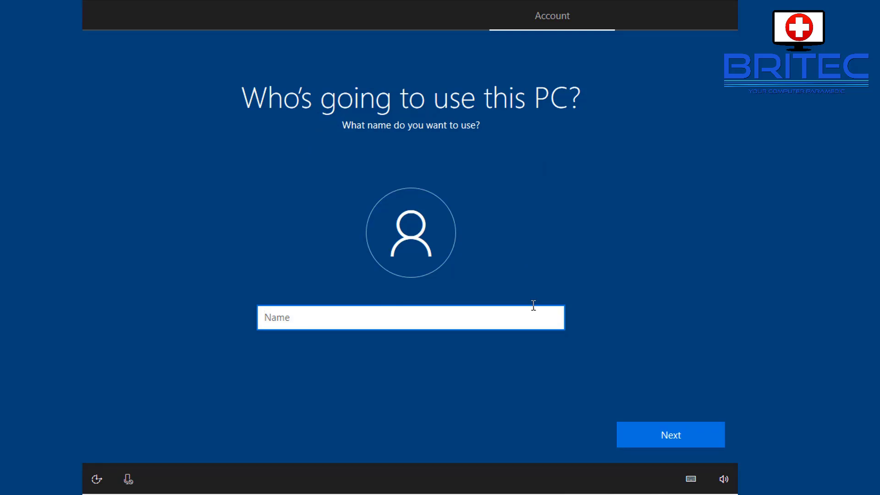
- Create the local account 'Itsme' with a blank password and decline sharing activity history
text(Itsme)
click(679, 434)
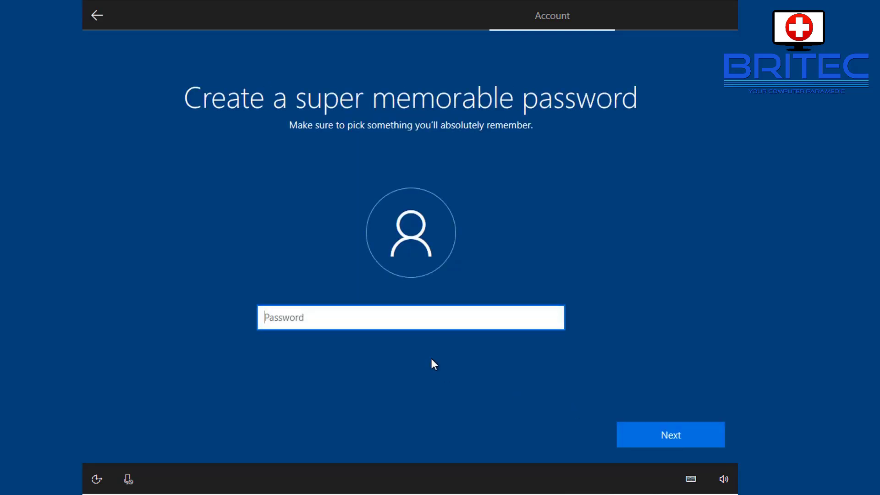
click(677, 441)
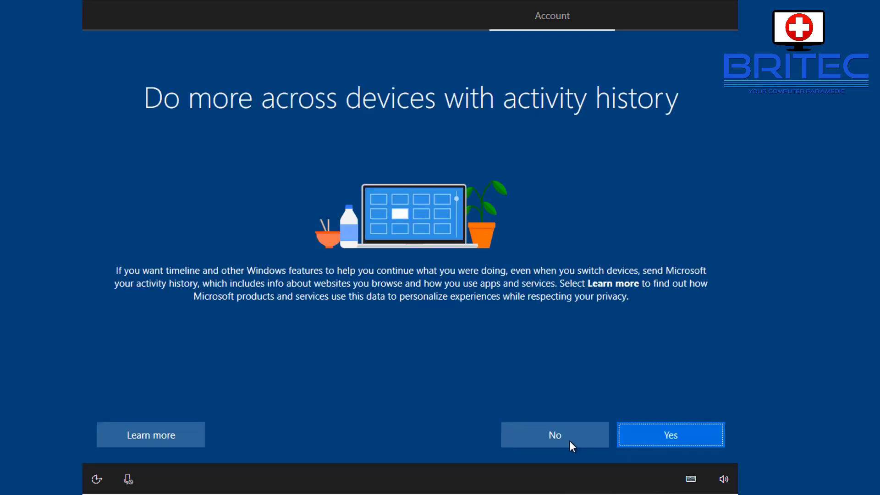
click(567, 441)
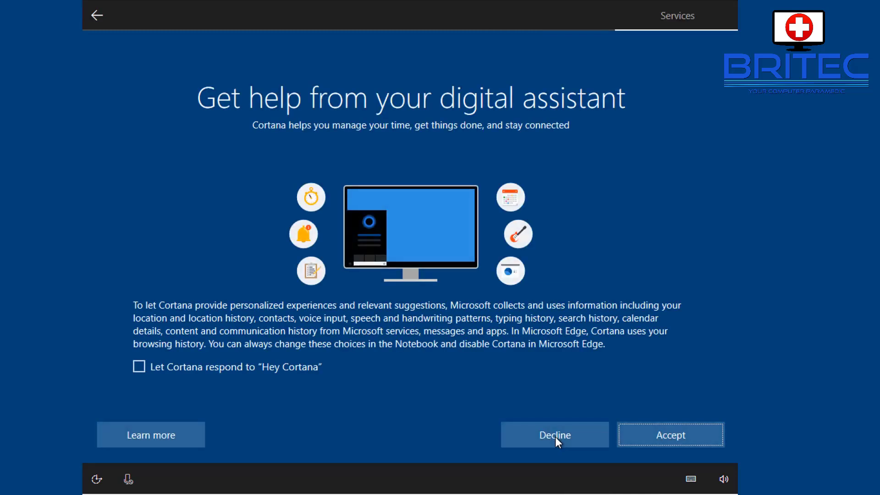
- Decline Cortana and turn off online speech recognition, location access and Find my device
click(556, 437)
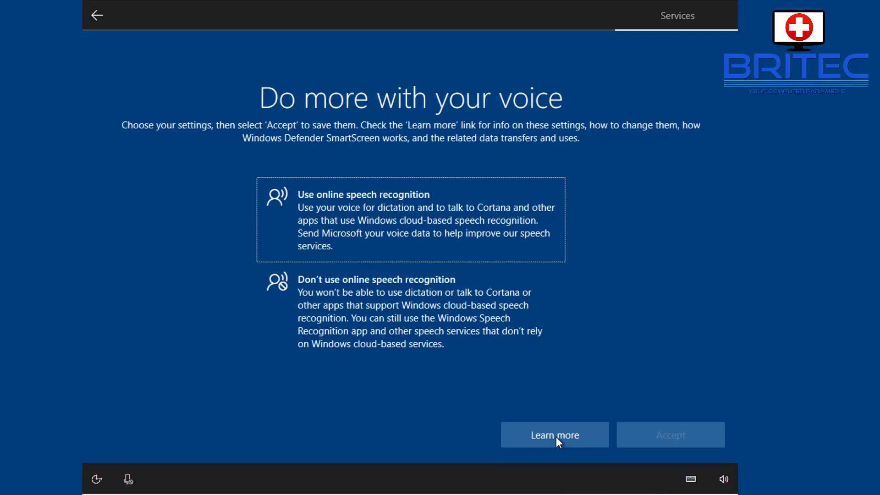
click(453, 321)
click(665, 445)
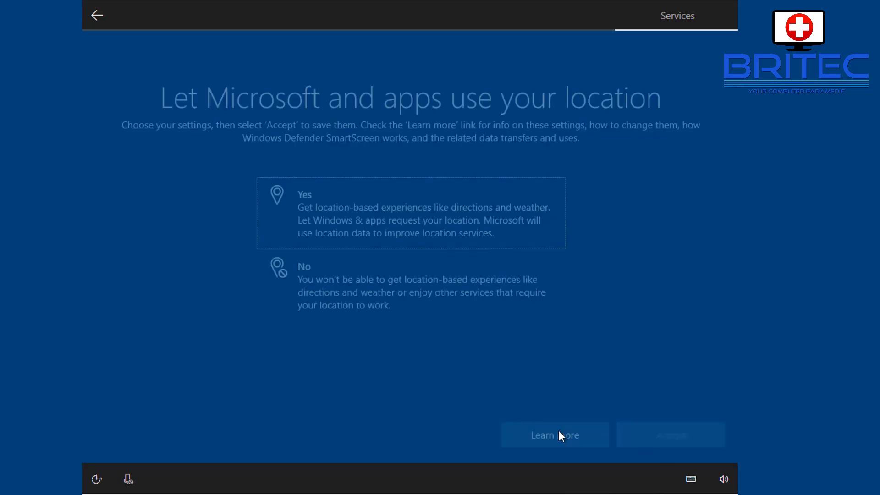
click(423, 302)
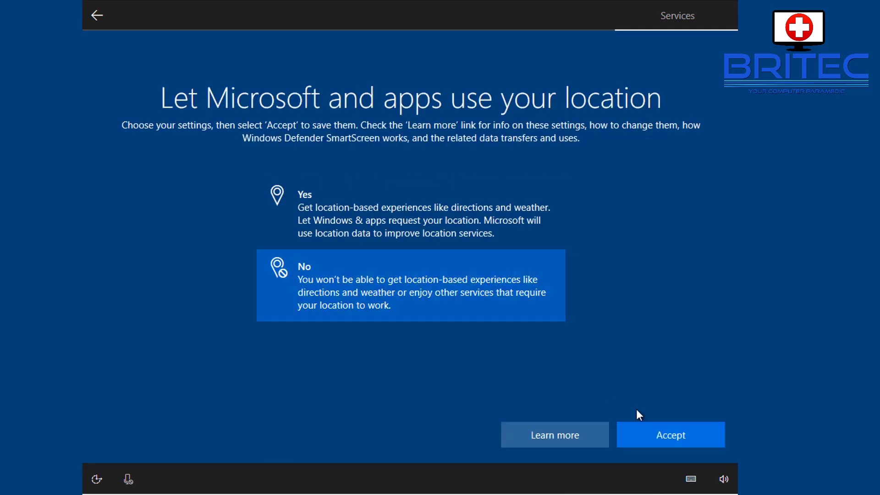
click(682, 438)
click(386, 289)
click(666, 435)
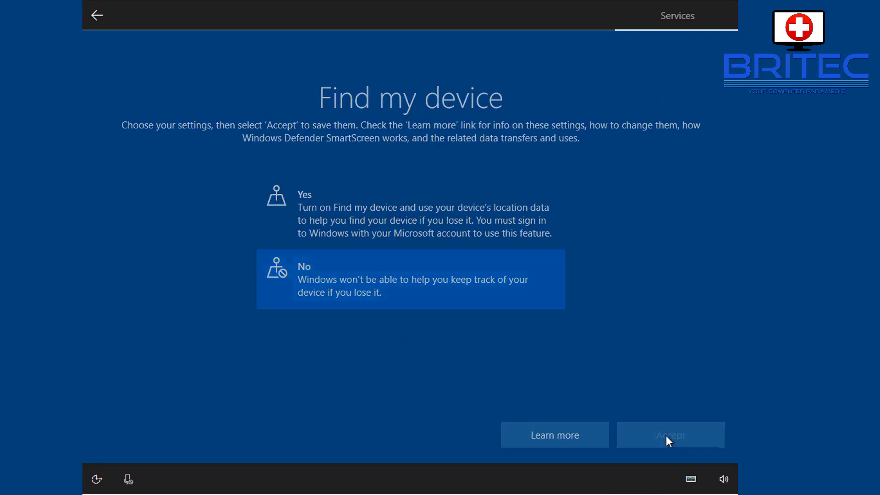
- Set diagnostic data to Basic and refuse inking/typing data, tailored experiences and advertising ID
click(392, 360)
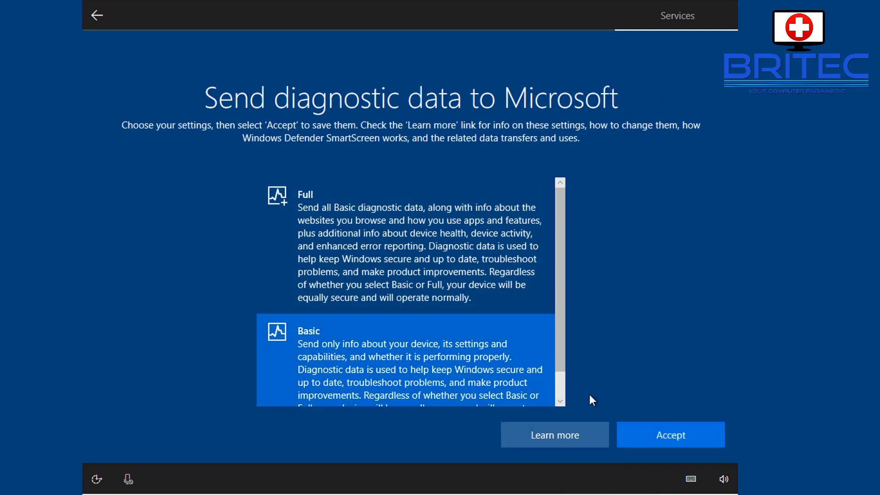
click(662, 434)
click(385, 302)
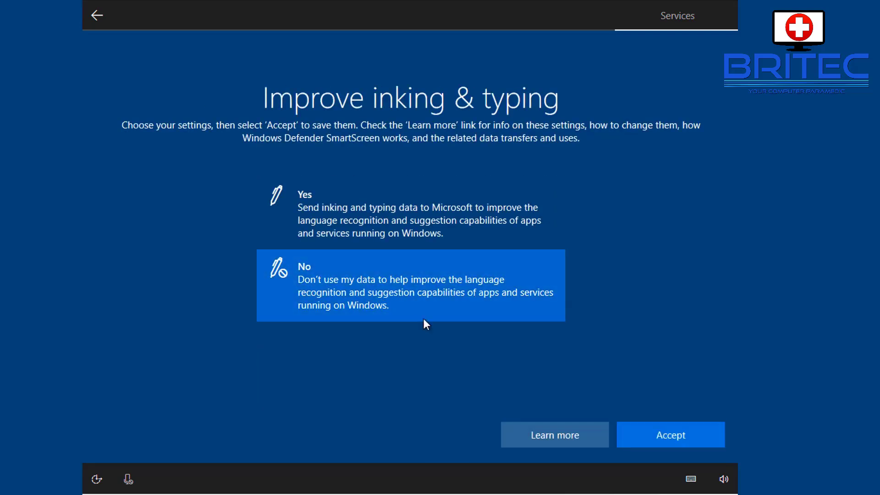
click(661, 431)
click(420, 320)
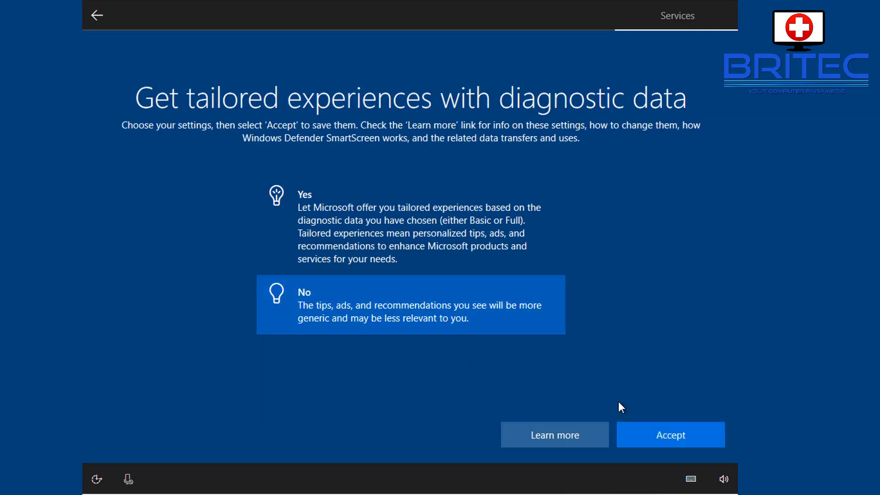
click(663, 437)
click(431, 297)
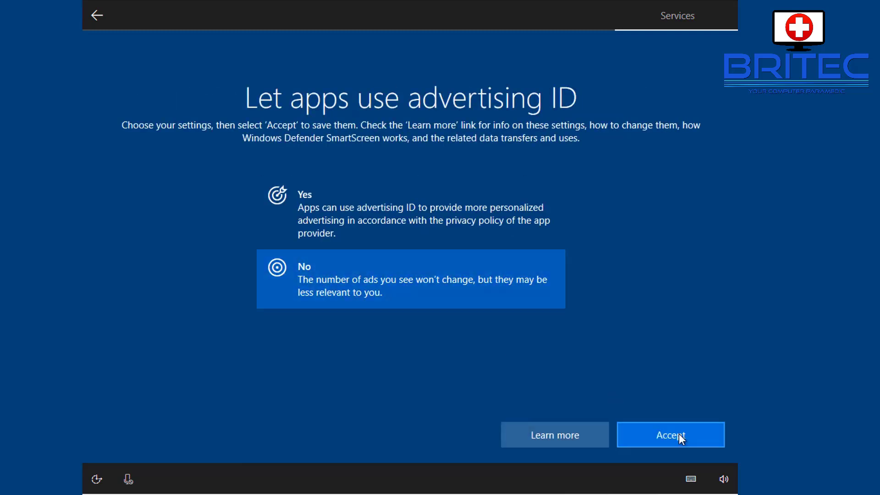
click(680, 435)
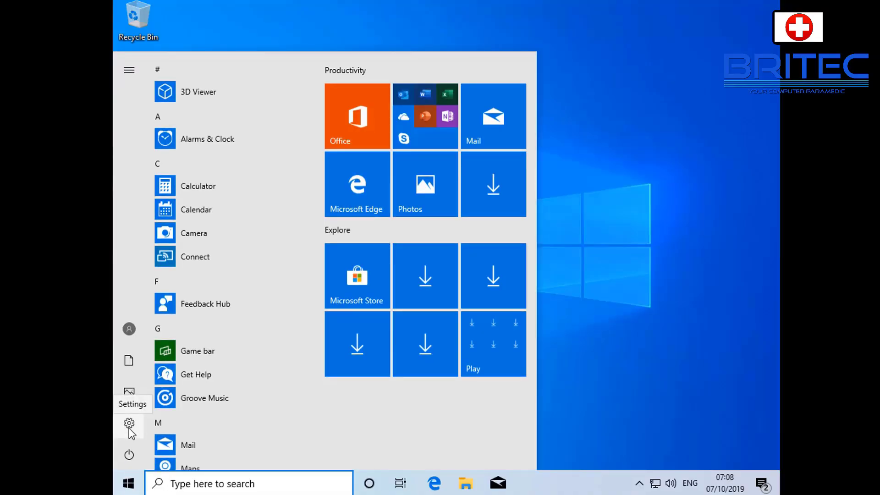
- Check Settings > Accounts > Your info shows a Local Account Administrator, then close Settings
click(129, 430)
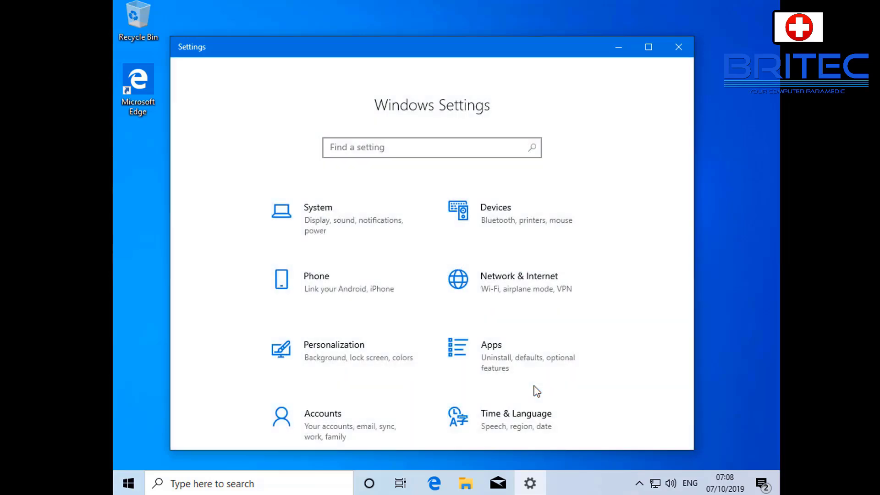
click(349, 400)
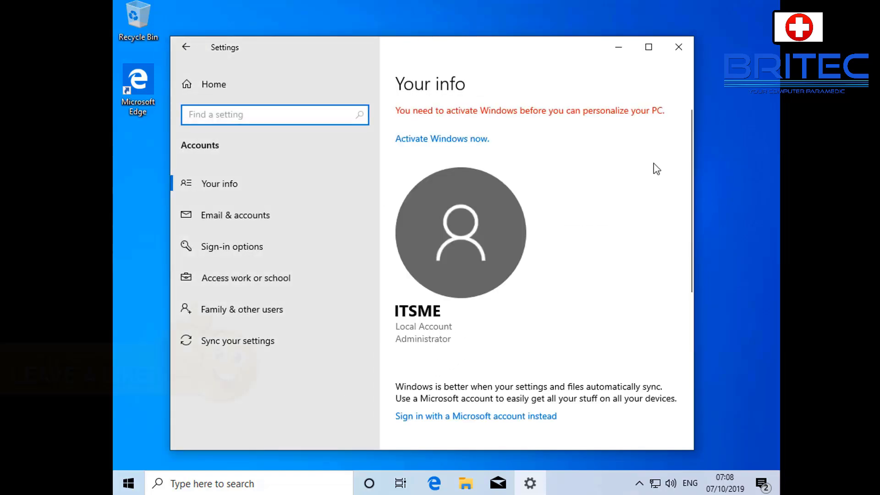
click(677, 47)
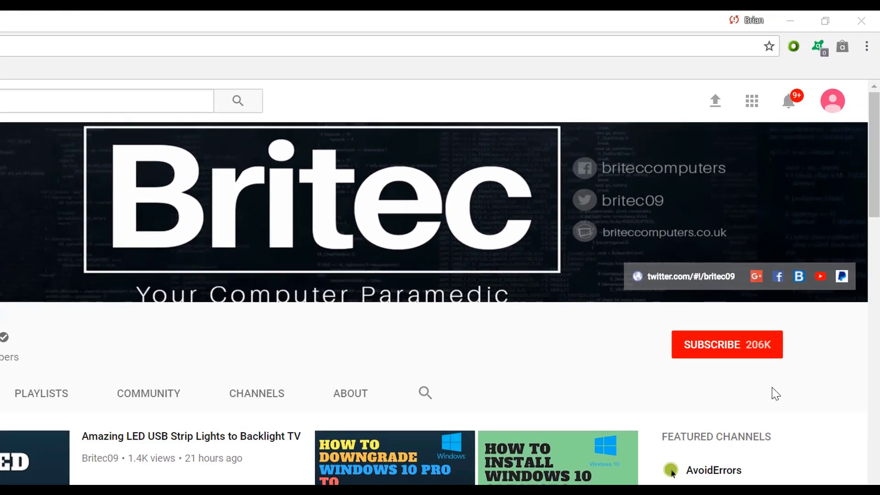
- Subscribe to the Britec YouTube channel so the button reads Subscribed
click(736, 354)
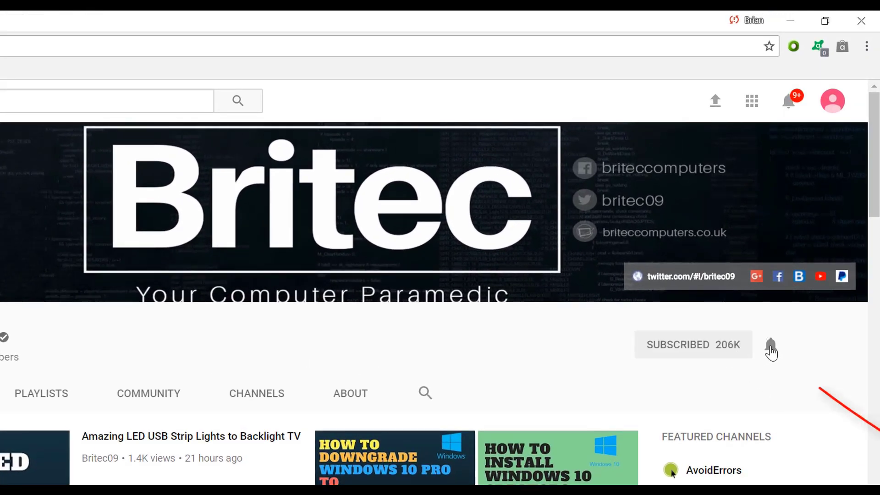